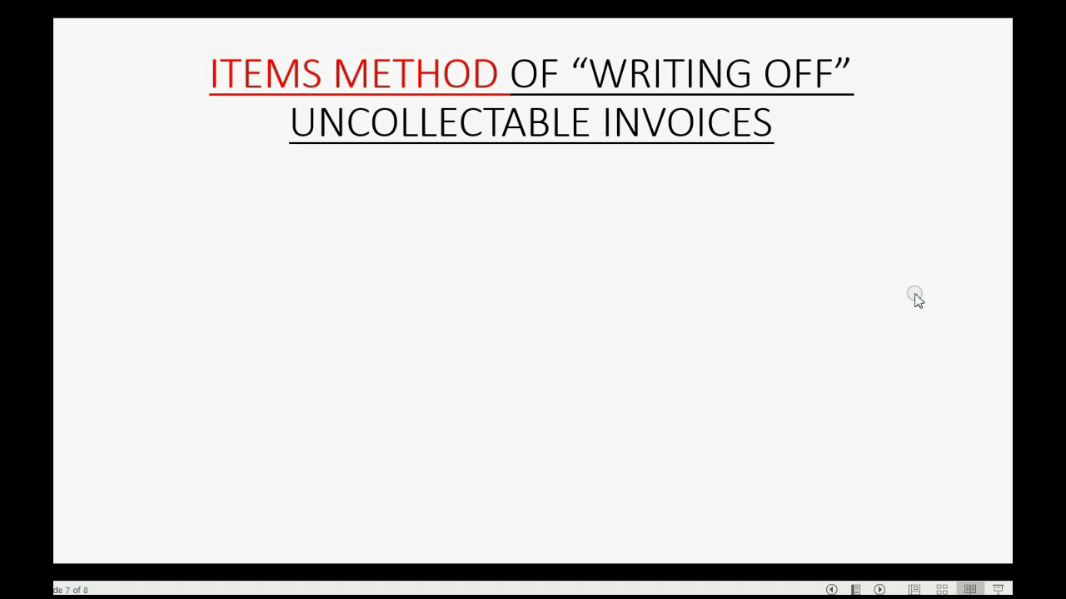
Reveal the first bullet: create a non-inventory item tied to the Bad Debt account.
click(897, 353)
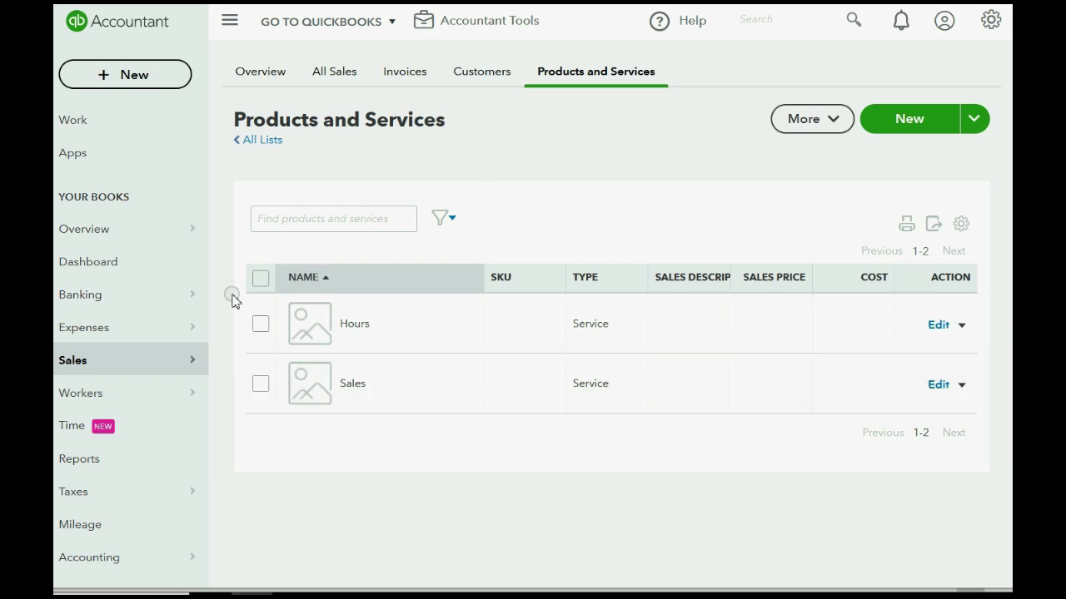
Create the non-inventory item NON-COLLECTABLE with Bad Debt as its account and save it.
click(992, 22)
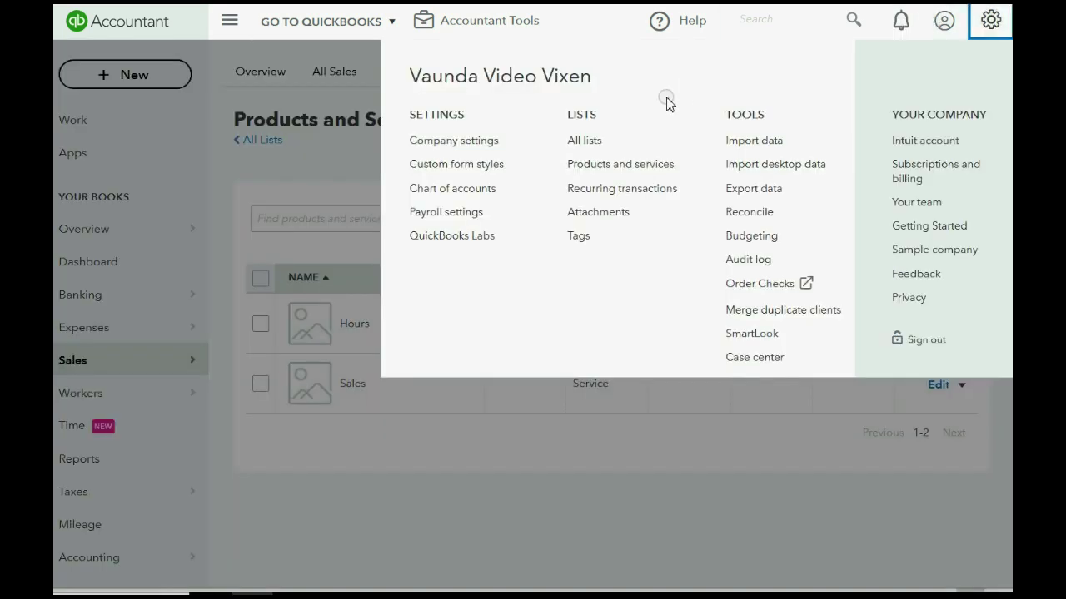
click(589, 164)
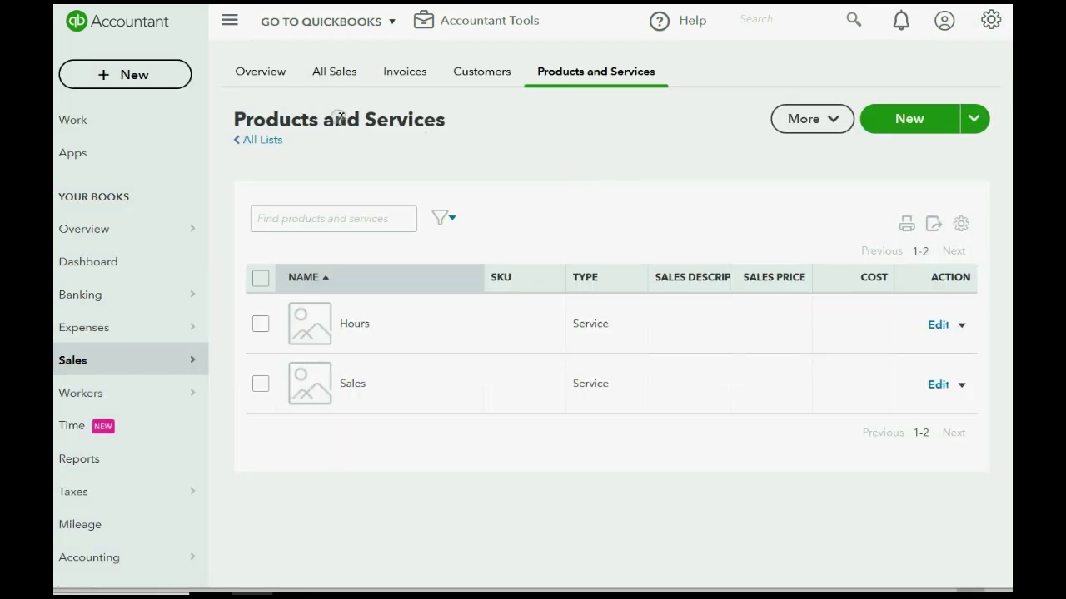
click(909, 122)
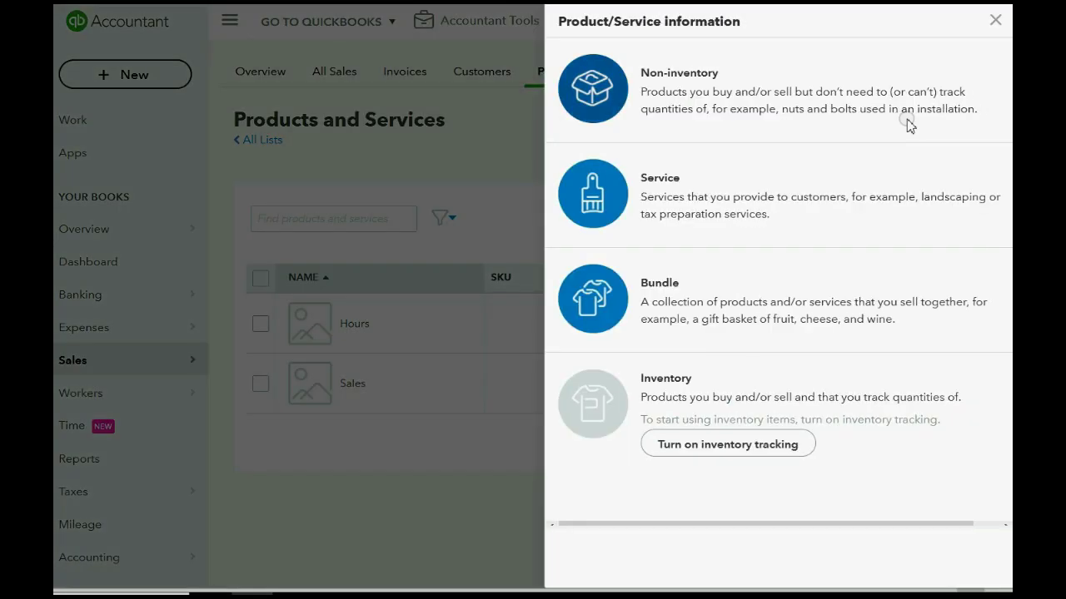
click(600, 98)
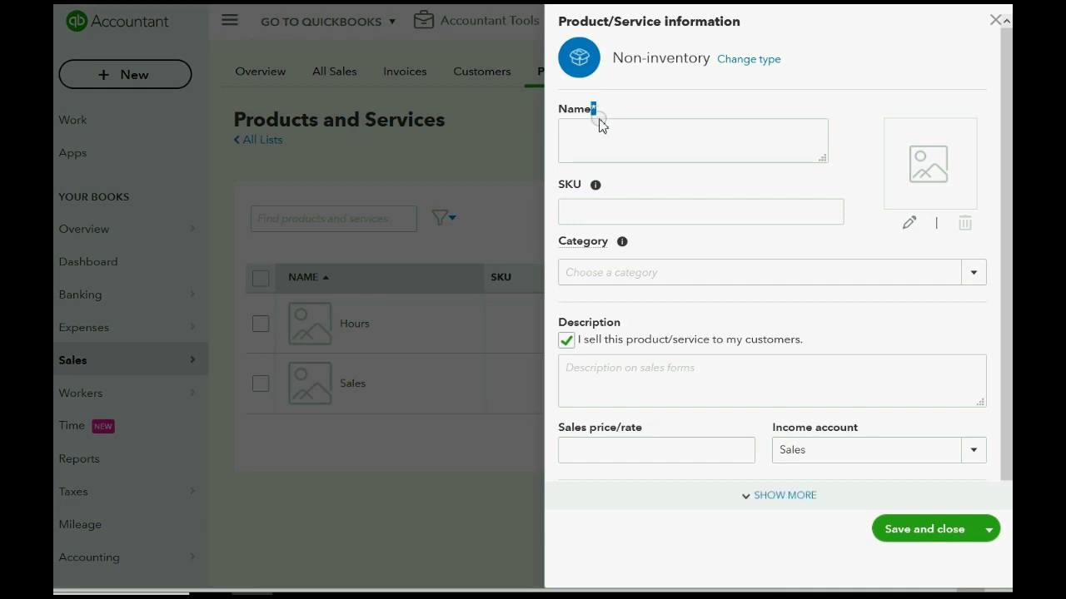
click(602, 125)
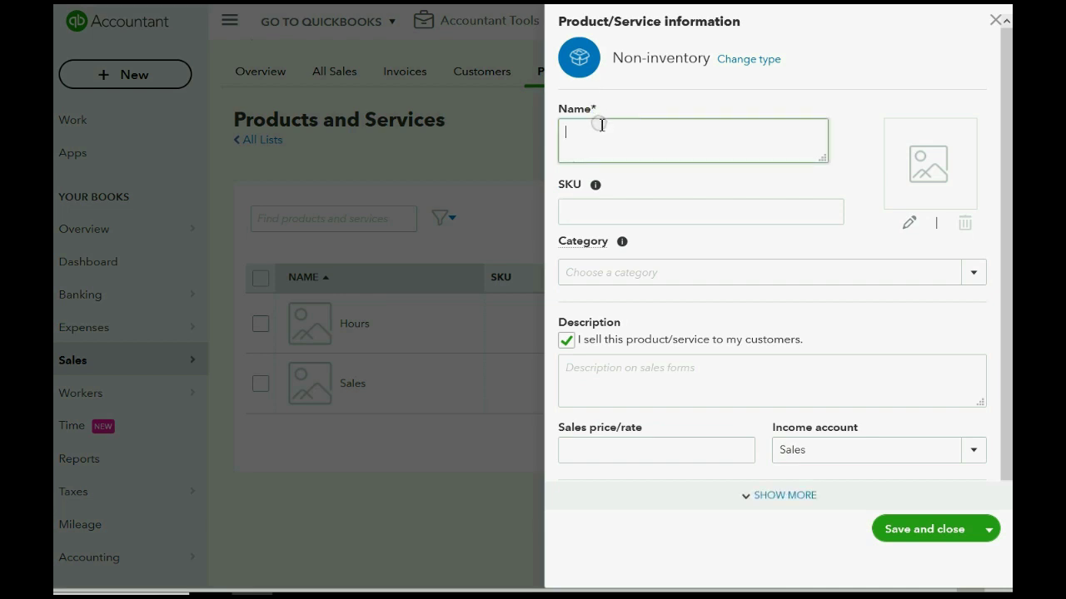
text(NON-COLLECTABLE)
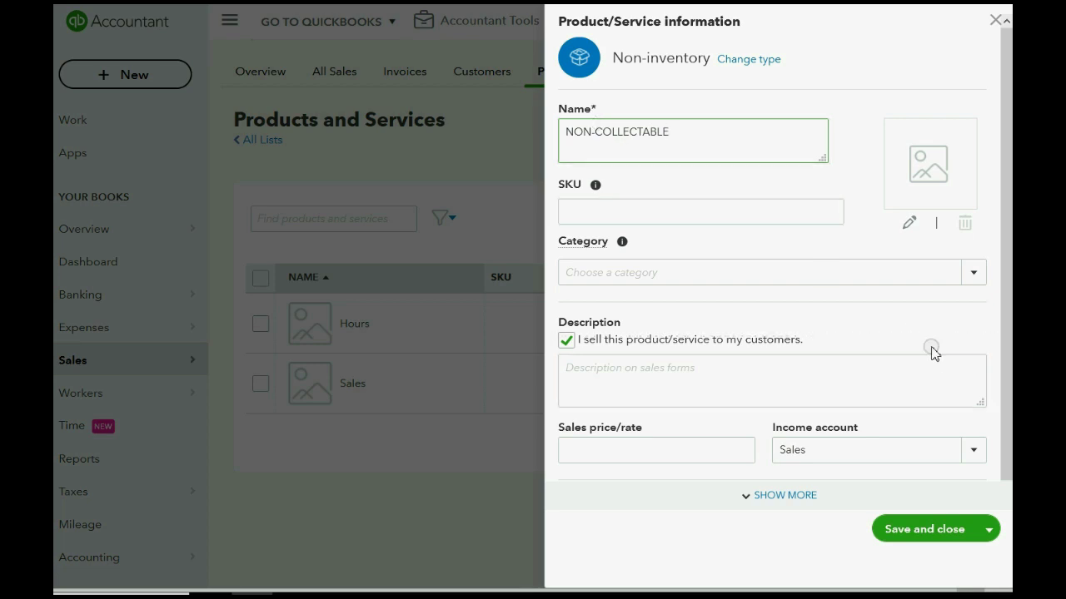
click(972, 454)
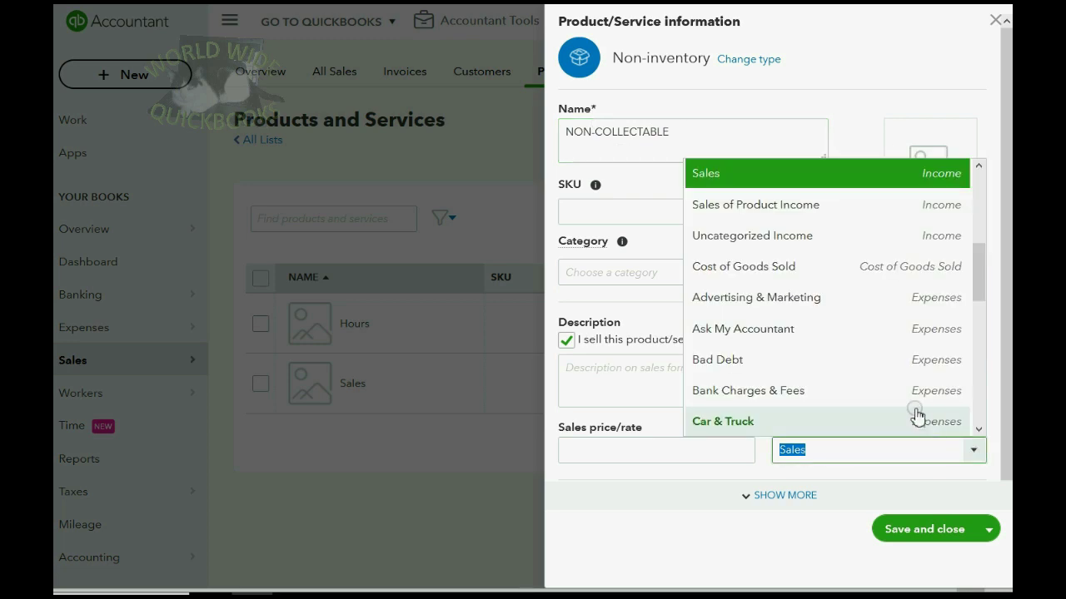
scroll(916, 416, down, 2)
text(Bad Debt)
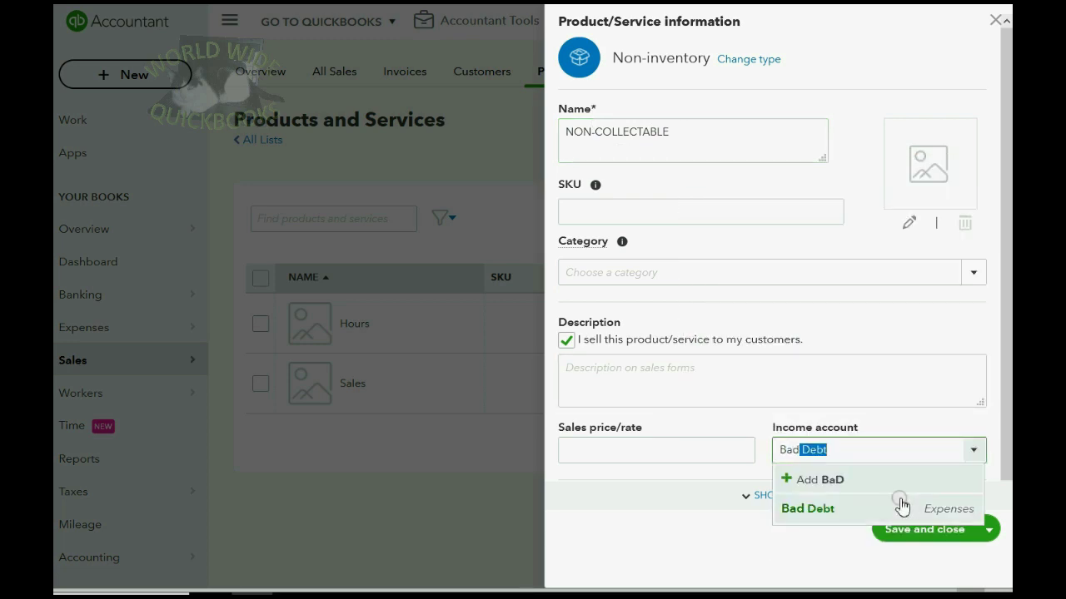
click(849, 511)
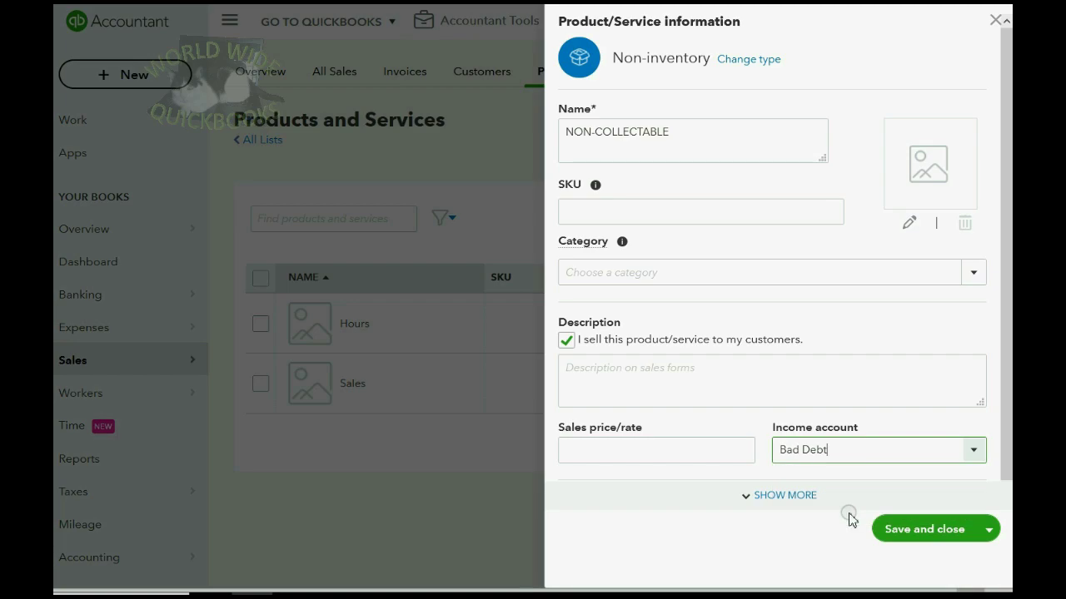
click(931, 531)
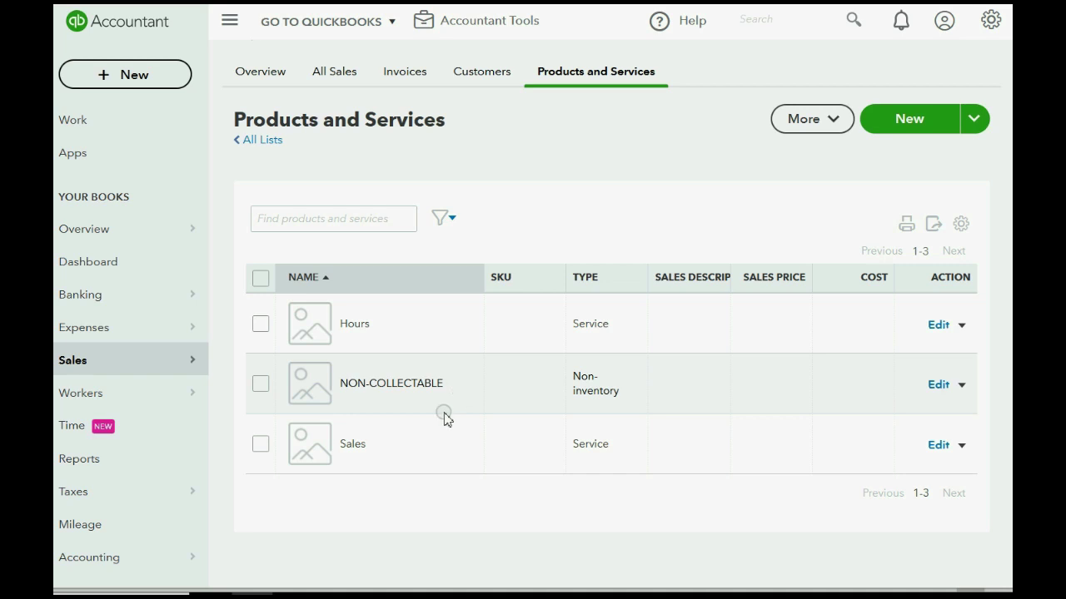
Reveal the credit-memo bullet and the following step, then advance to the 'For Example' slide.
key(alt+Tab)
click(340, 466)
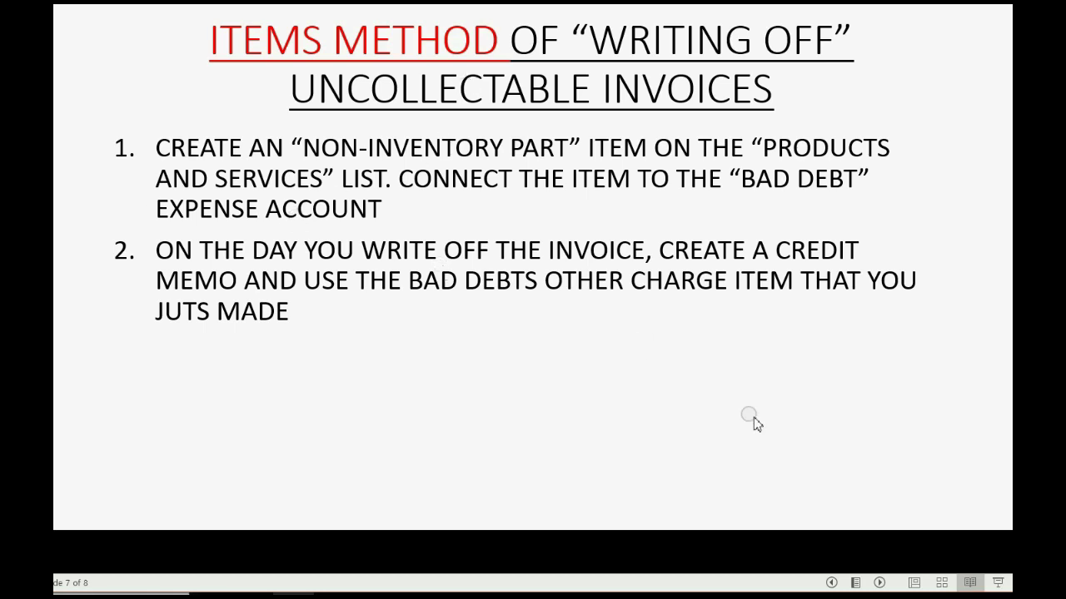
click(828, 429)
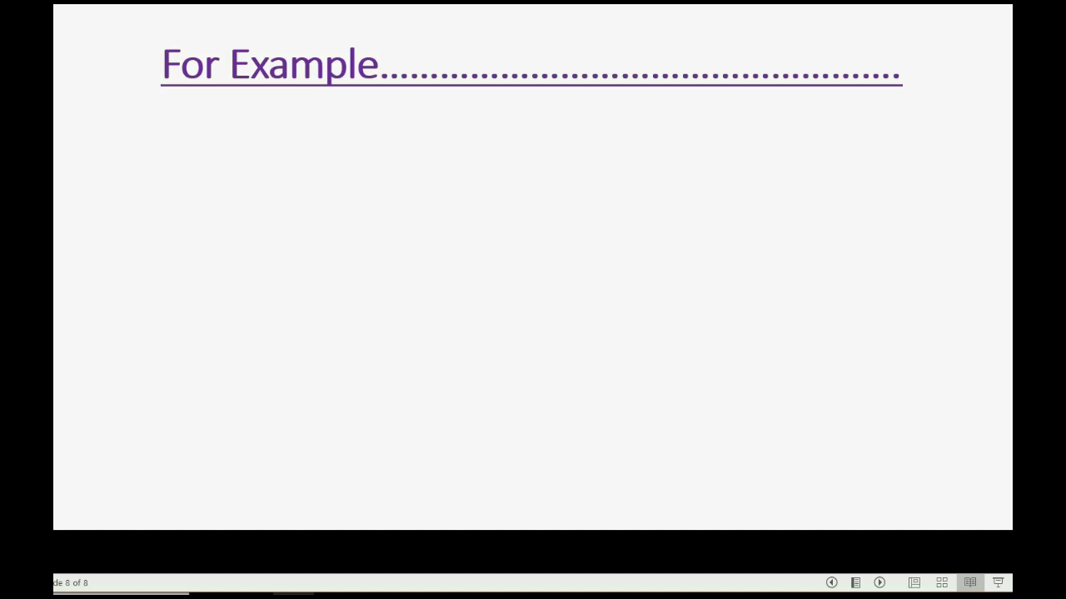
key(Right)
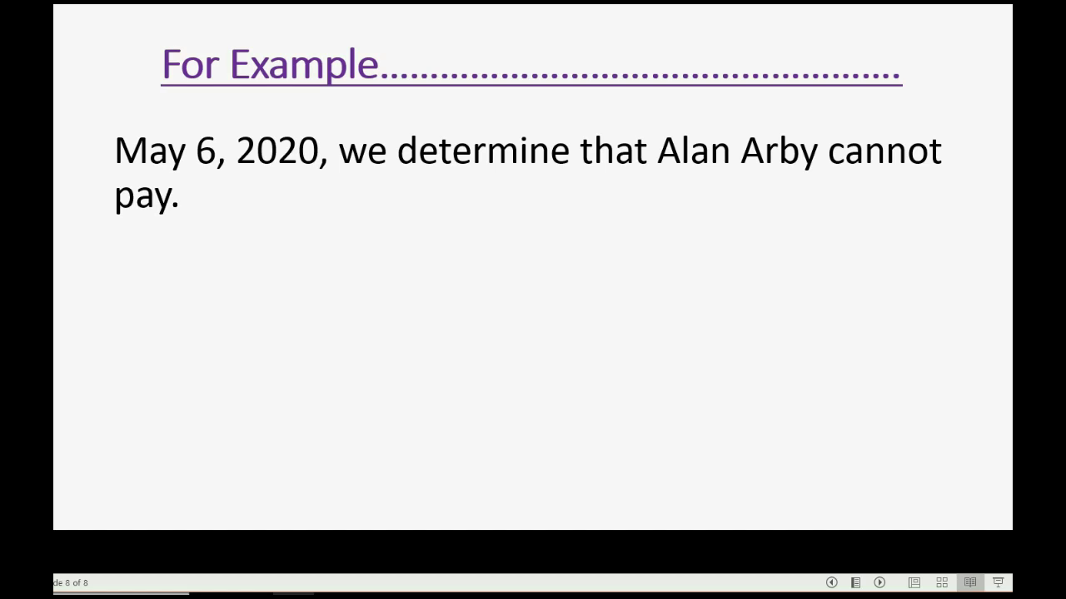
View the Open Invoices custom report totalling $6,000.00 across three customers, then return to the reports list.
click(293, 592)
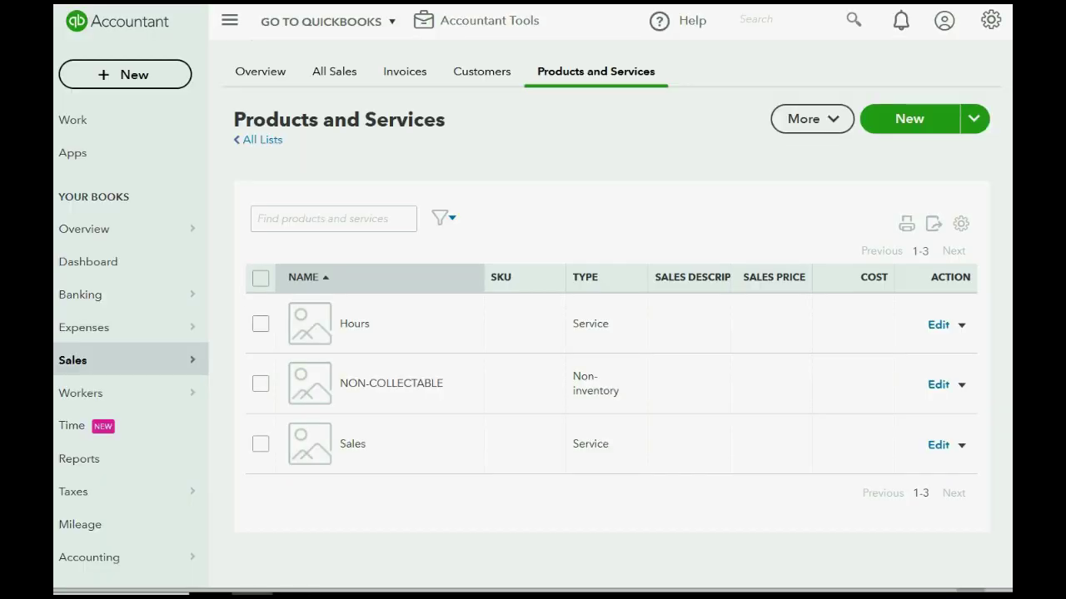
click(112, 469)
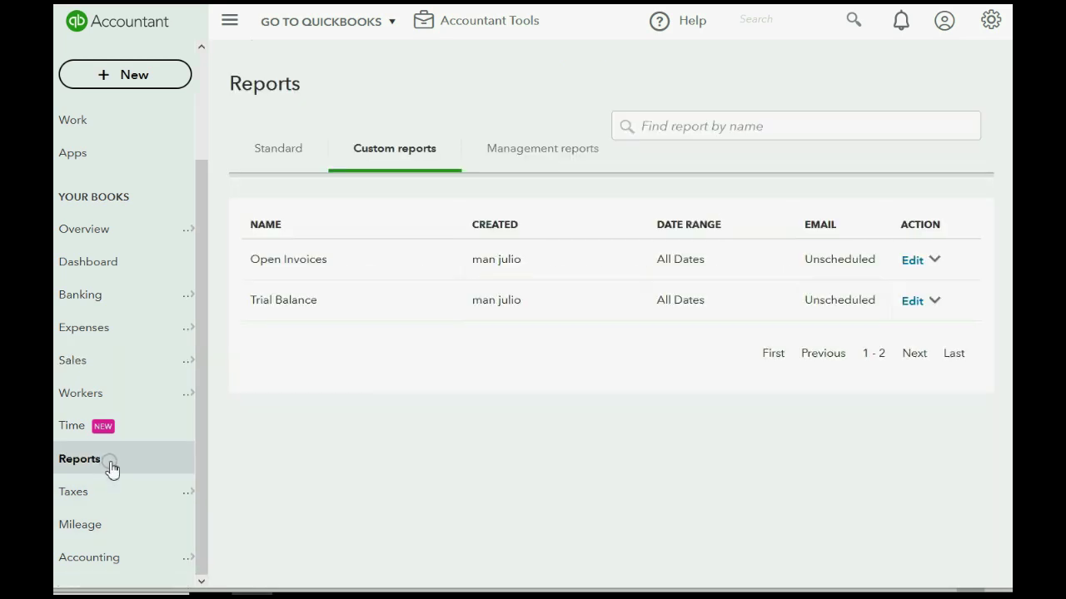
click(300, 263)
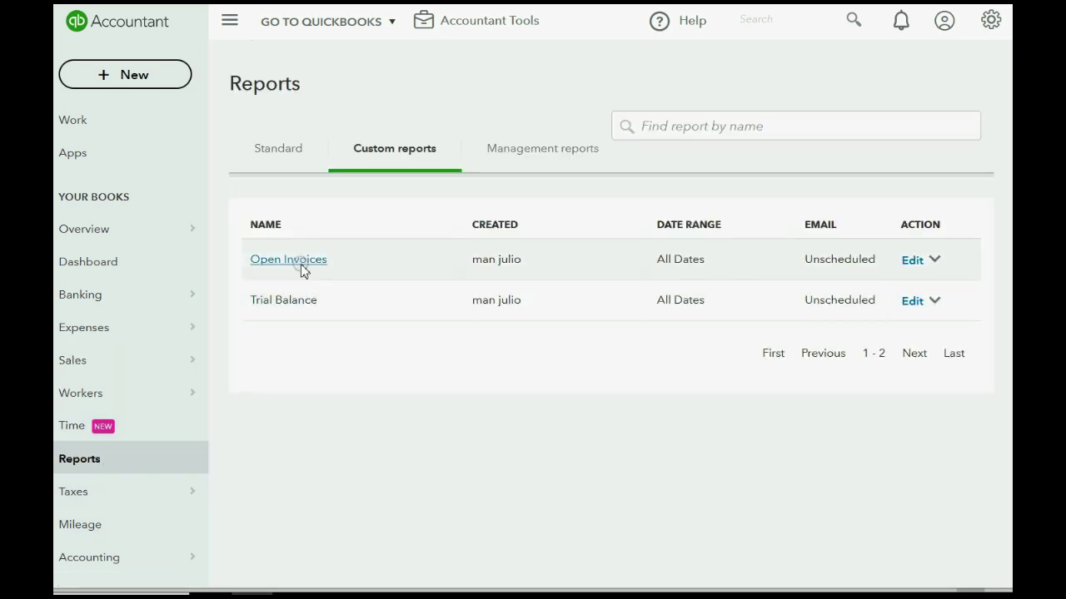
scroll(518, 319, down, 3)
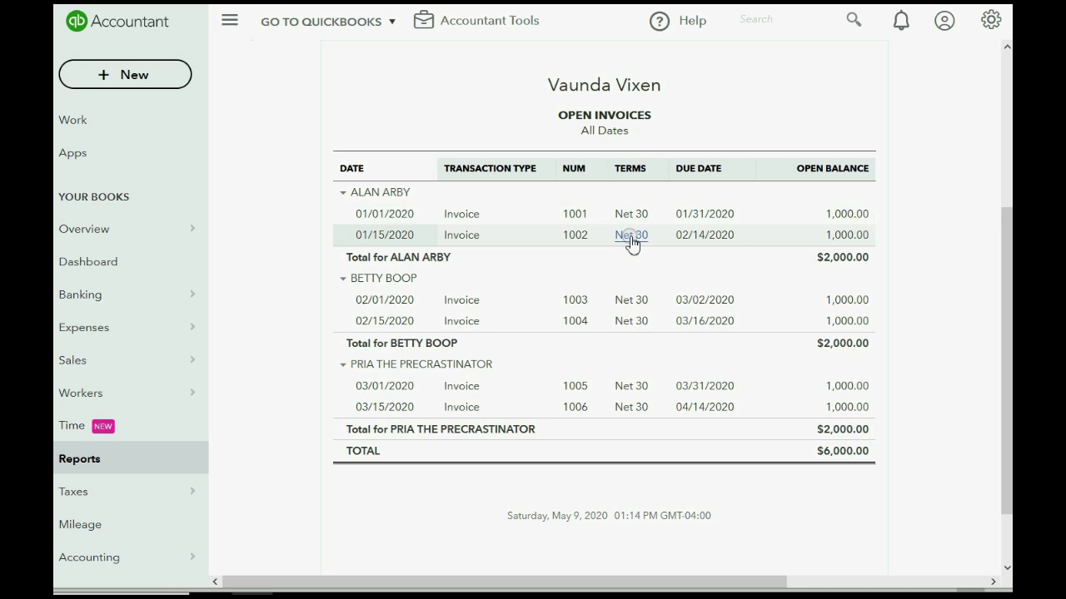
click(91, 466)
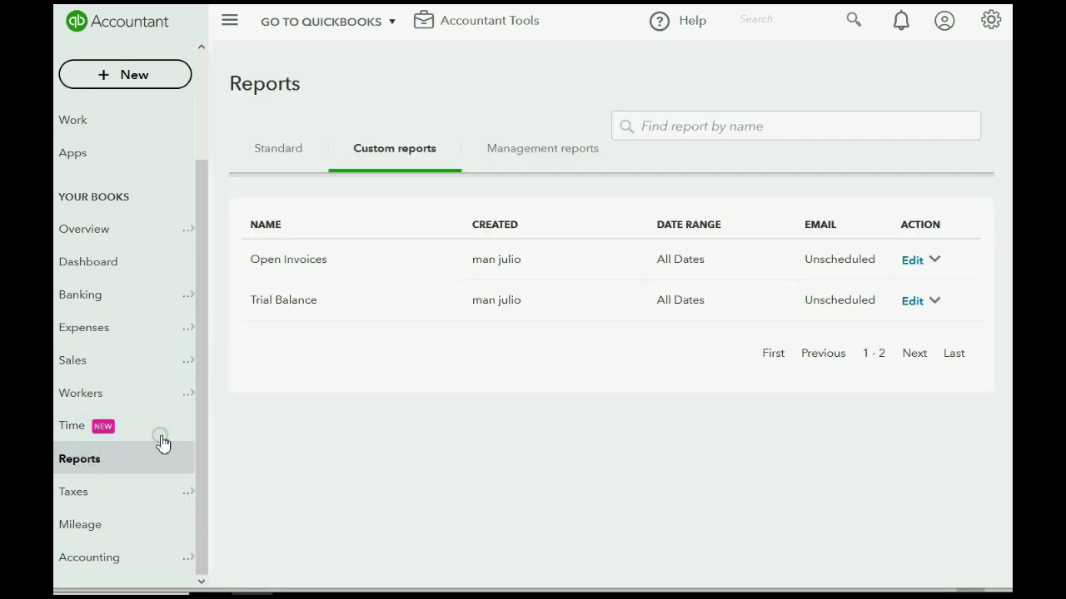
Review the Trial Balance with Accounts Receivable and Sales at 6,000.00 each, then return to the slides.
click(294, 303)
scroll(547, 333, down, 2)
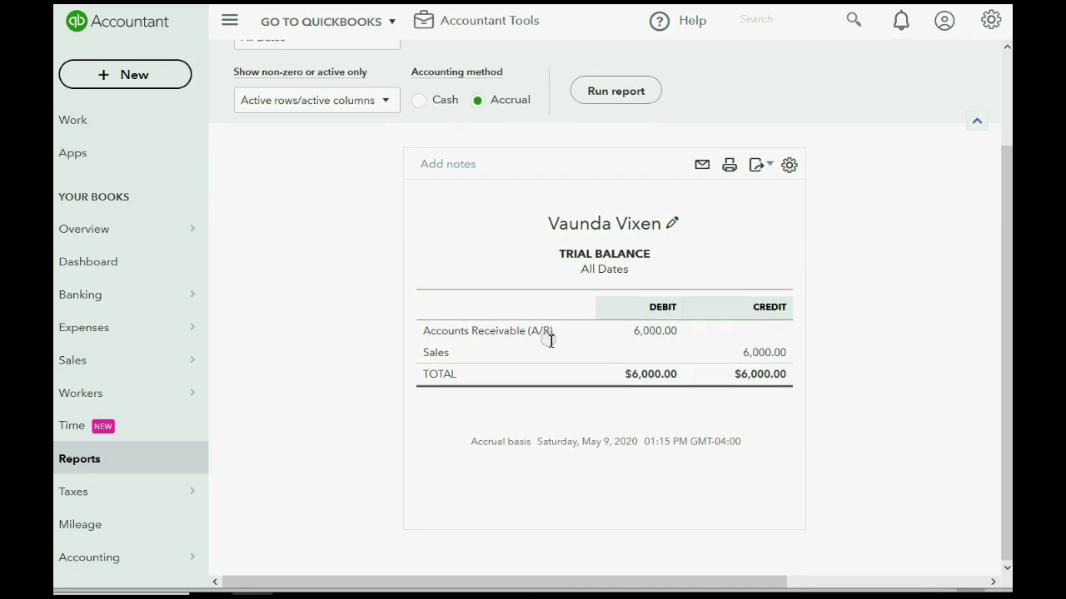
click(648, 334)
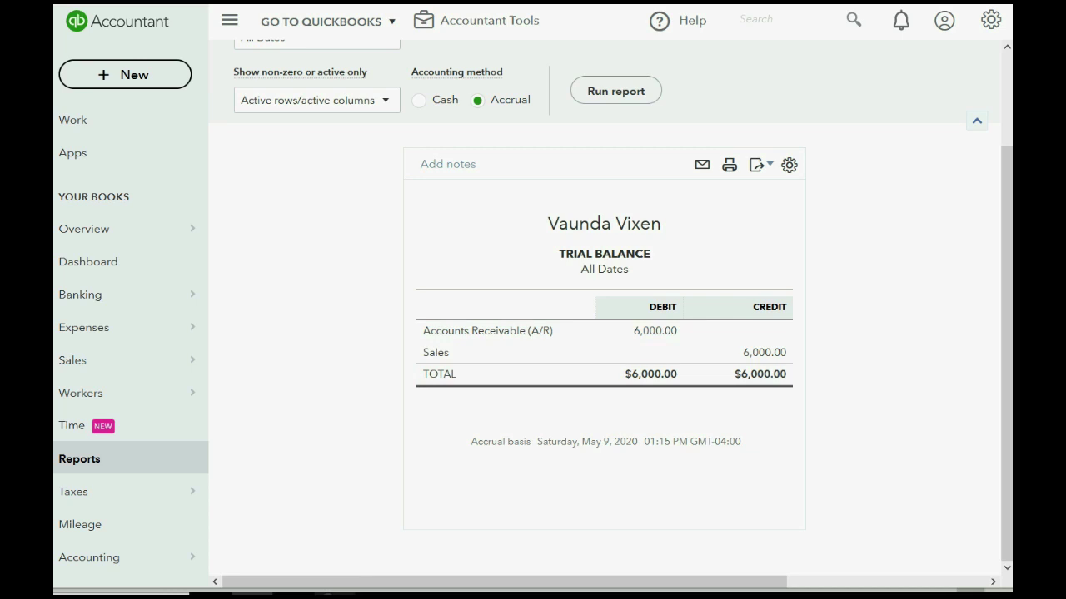
click(293, 596)
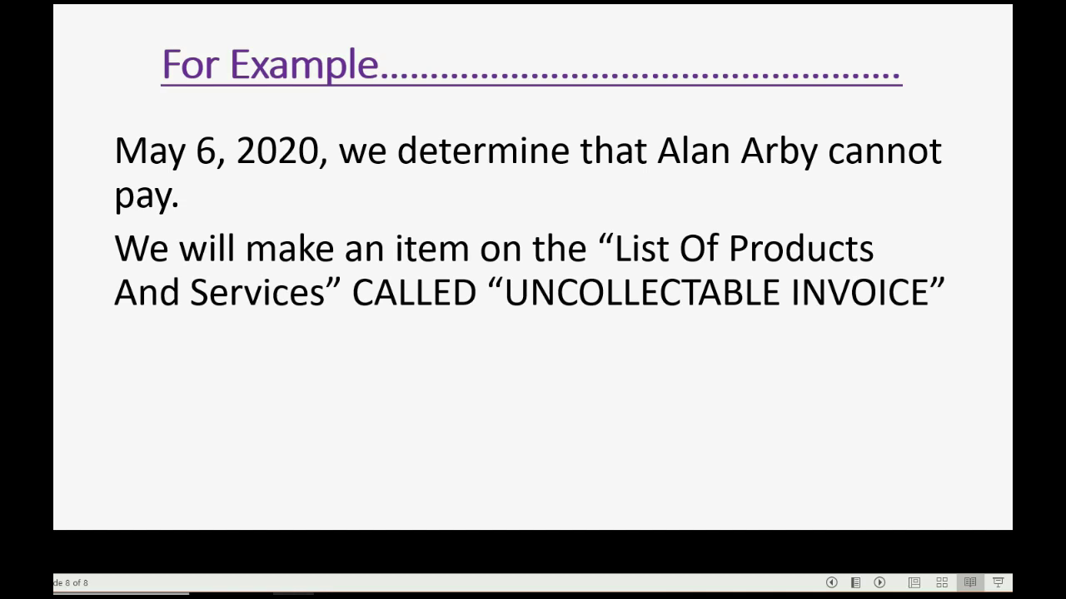
Reveal the example lines linking the item to Bad debt expense, then return to the QuickBooks Trial Balance.
click(770, 406)
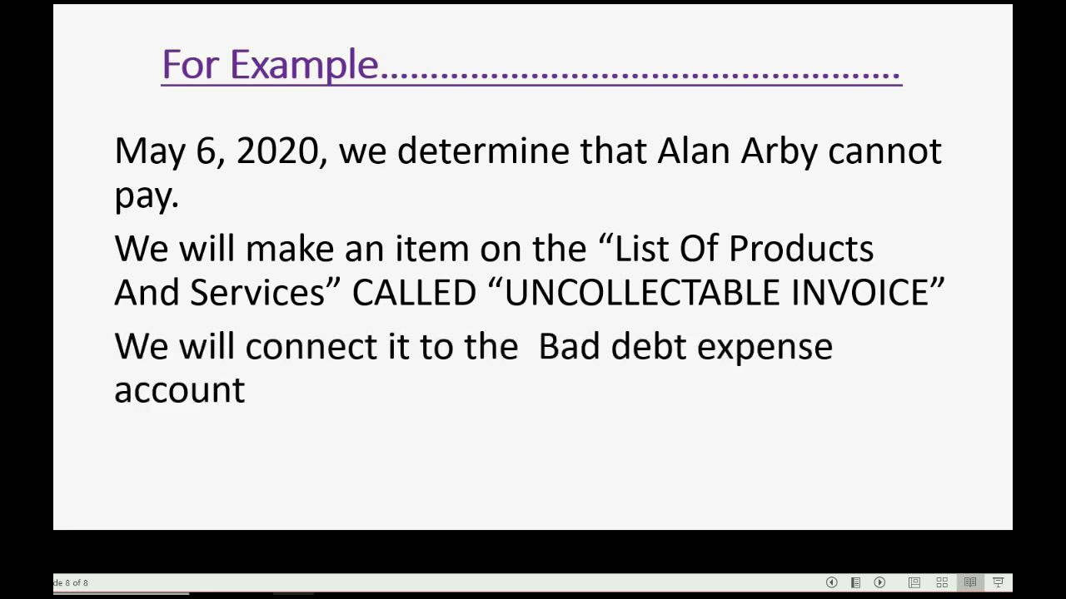
key(Right)
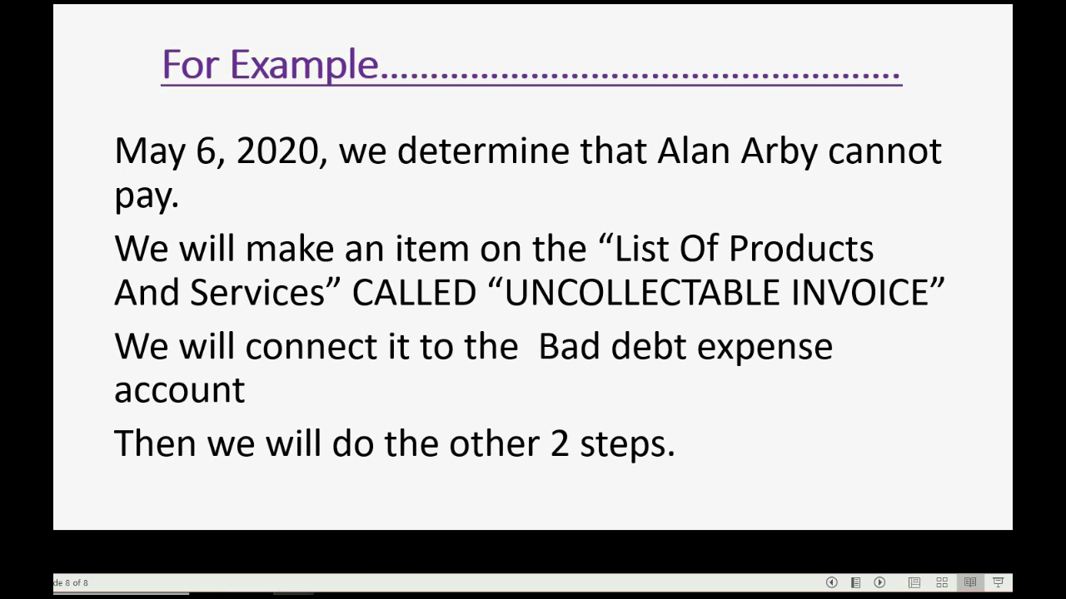
key(alt+Tab)
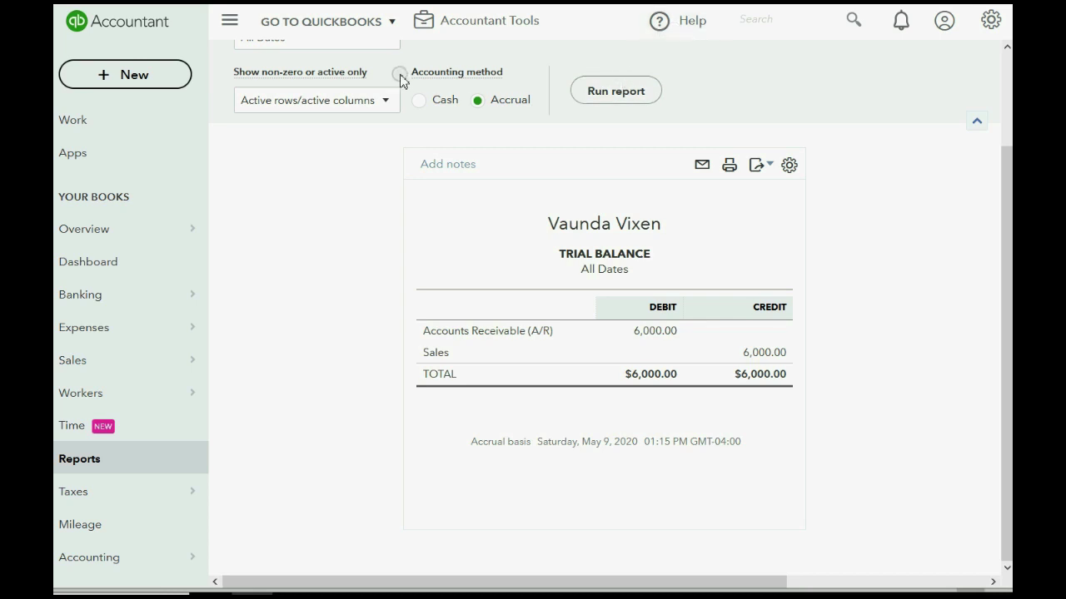
Start a new credit memo for the non-paying customer dated 05/06/2020.
click(136, 76)
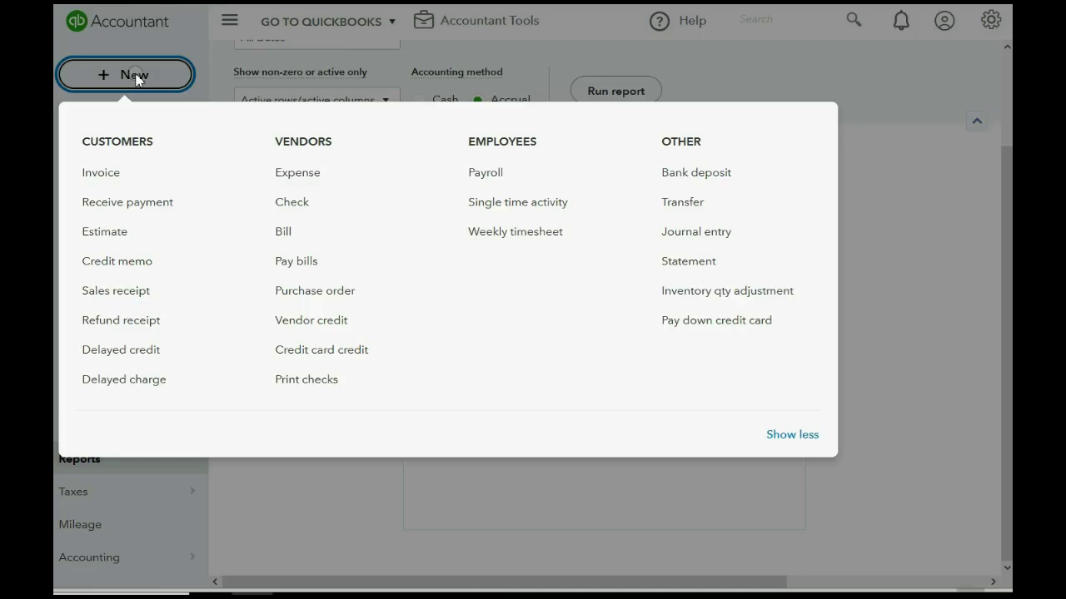
click(136, 263)
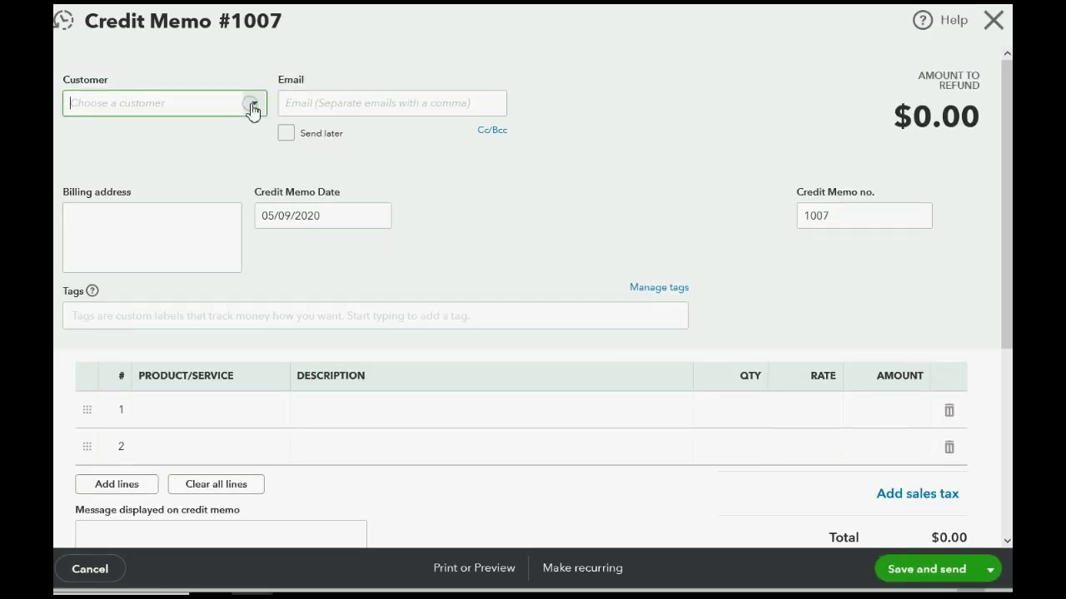
click(252, 105)
click(170, 165)
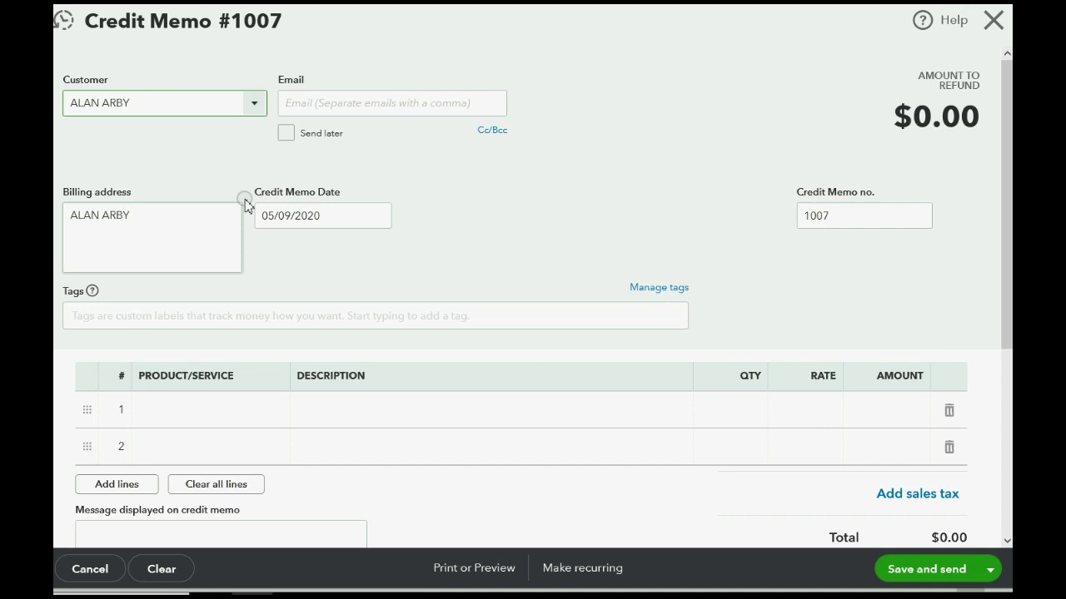
click(377, 218)
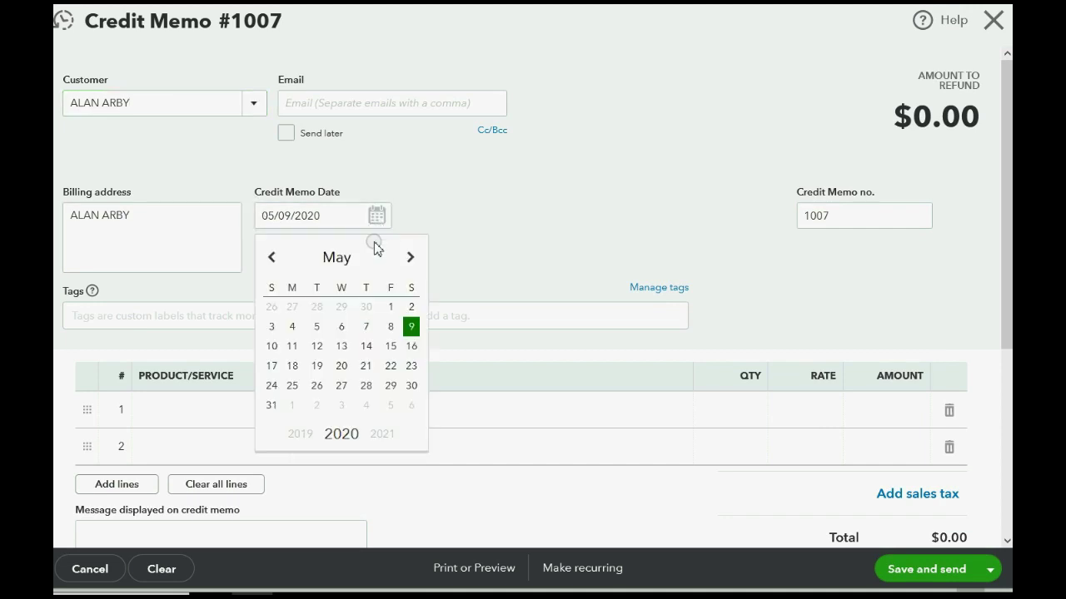
click(342, 327)
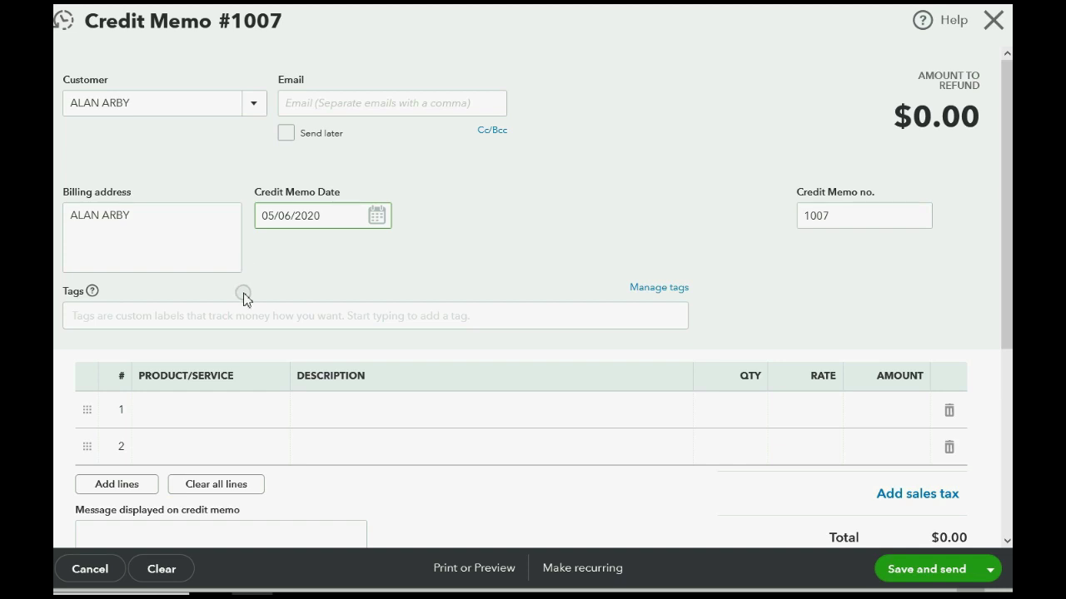
Add a NON-COLLECTABLE line for 2,000.00 and set the save option to Save and close.
click(229, 408)
click(278, 420)
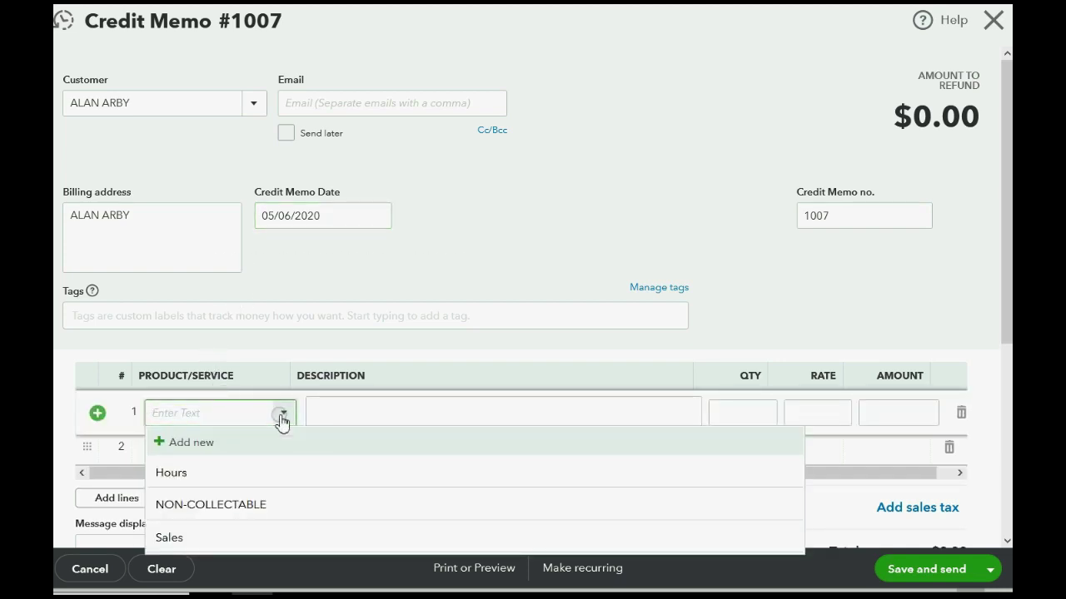
click(267, 505)
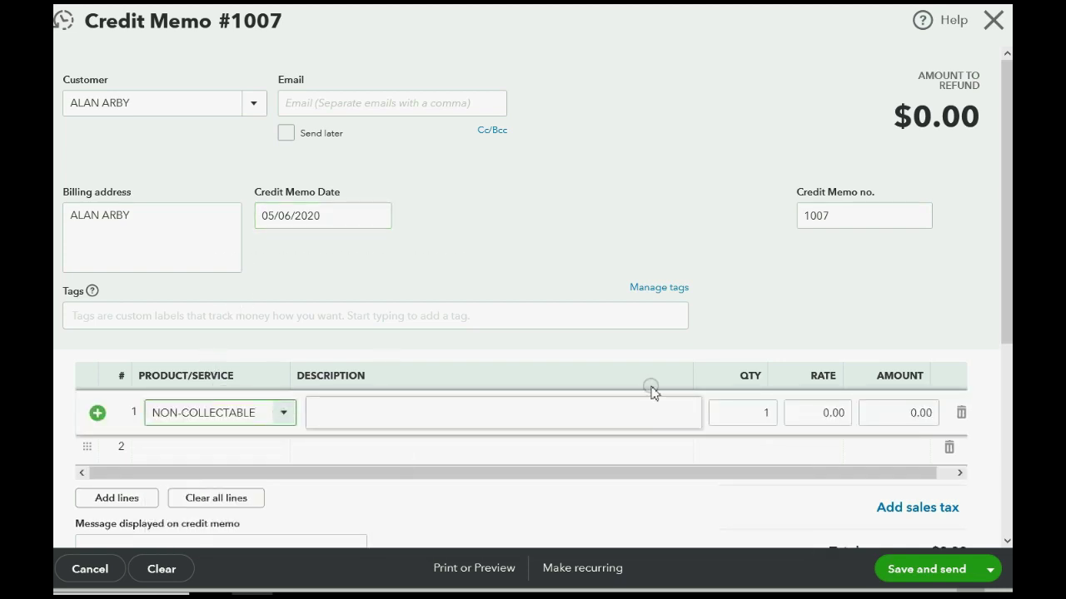
click(872, 411)
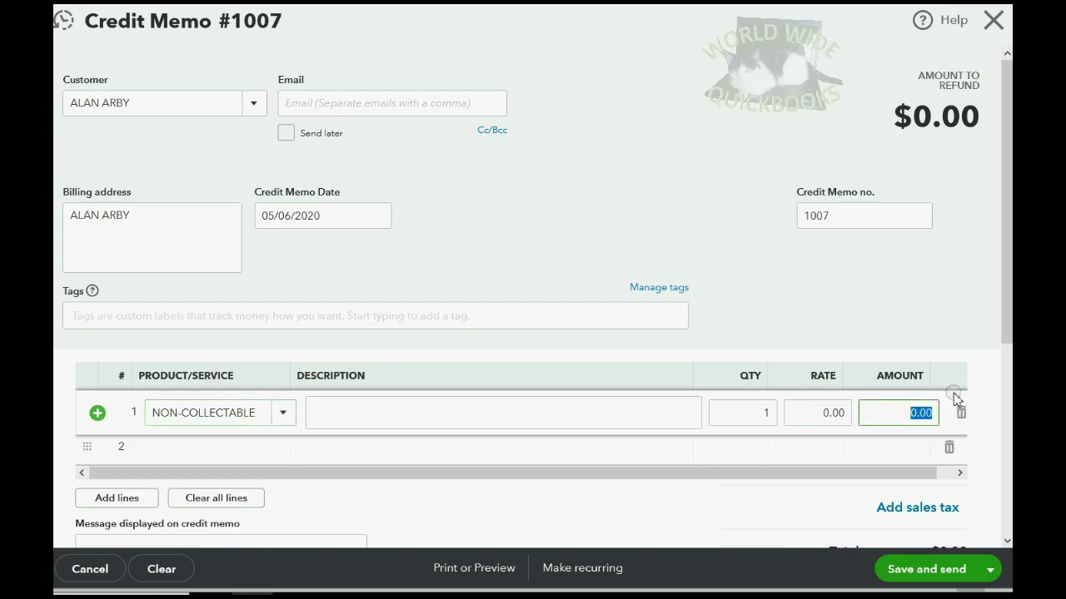
text(2,)
text(000)
key(Tab)
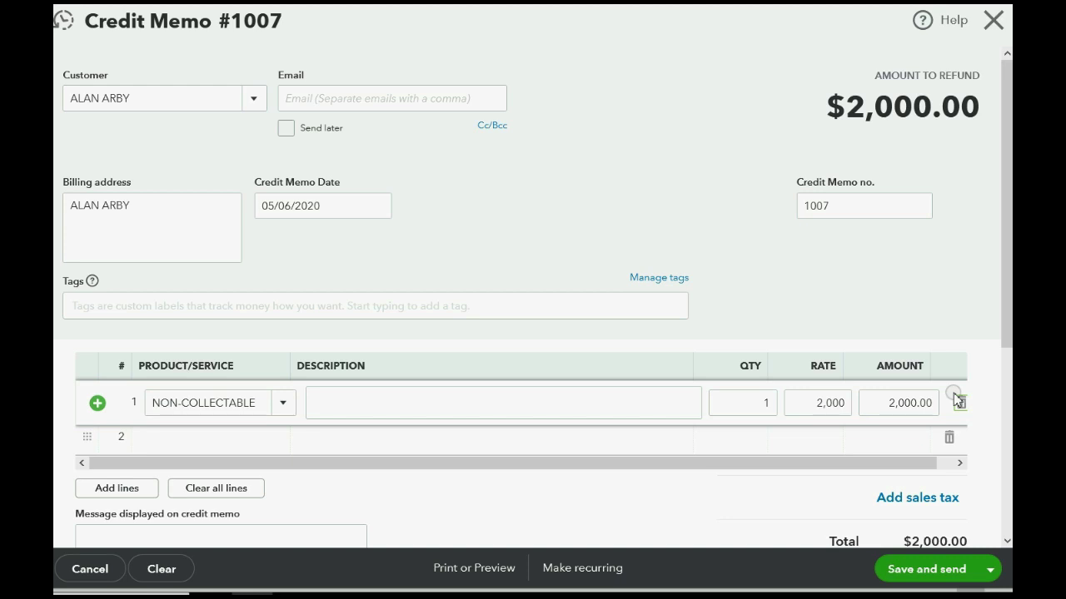
click(990, 569)
click(931, 540)
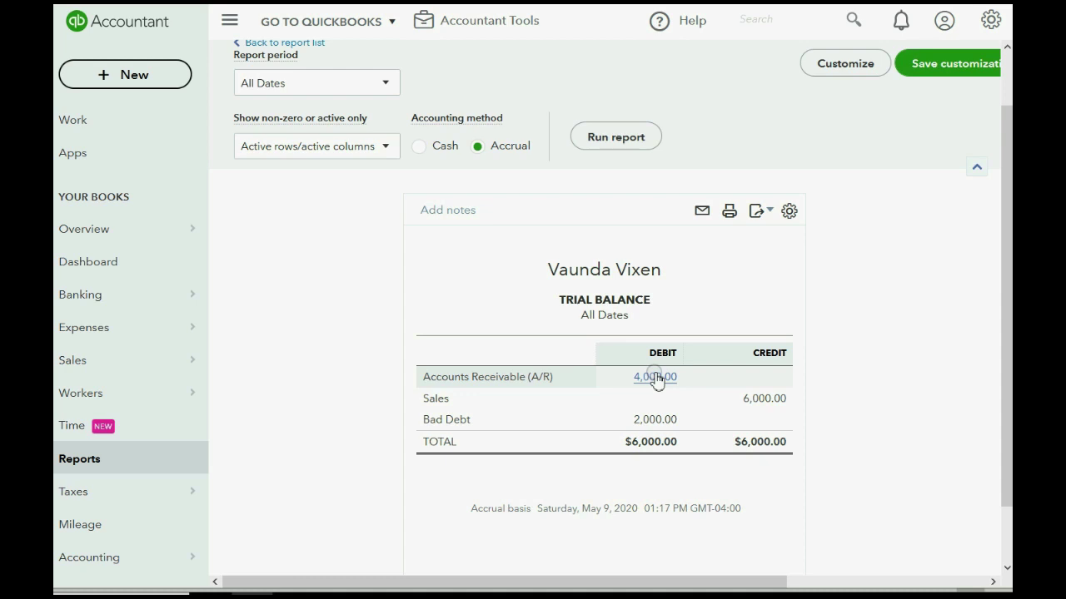
Check the Open Invoices report, now $4,000.00 across four invoices for two customers, and return to the reports list.
click(113, 463)
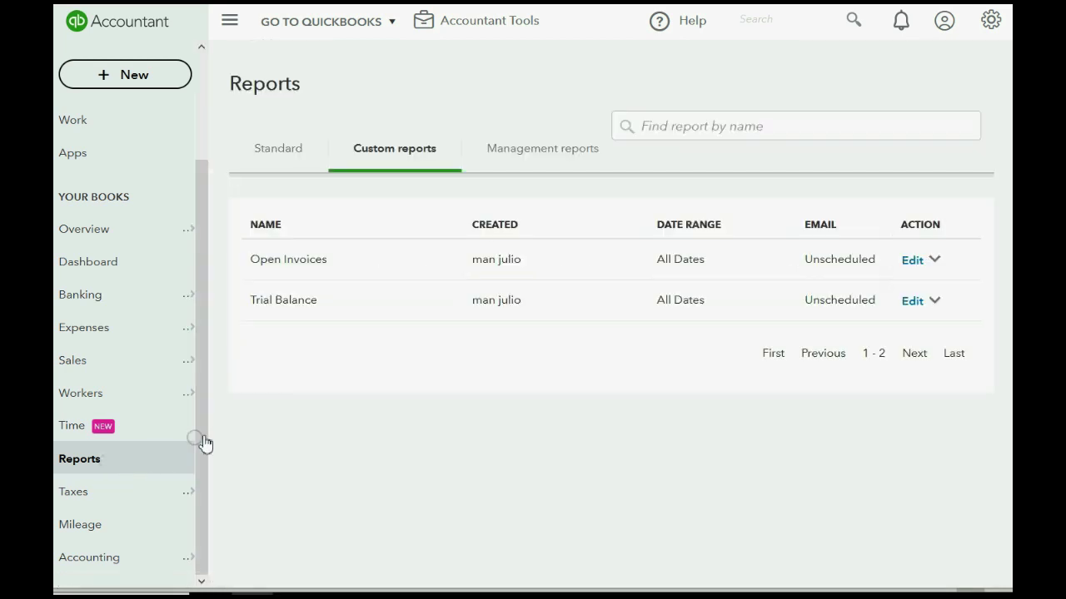
click(301, 262)
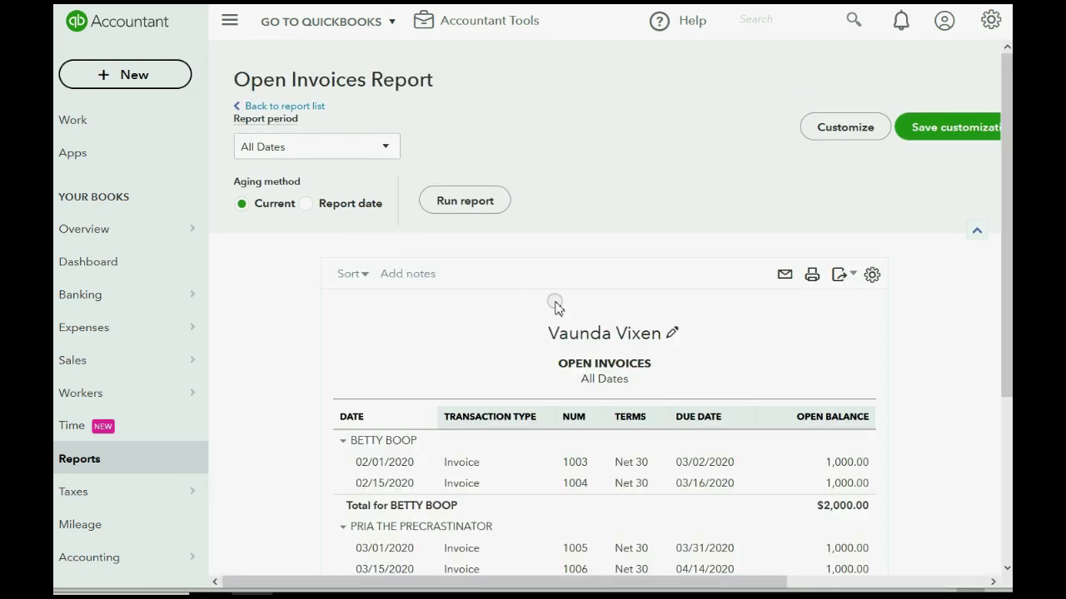
scroll(555, 303, down, 2)
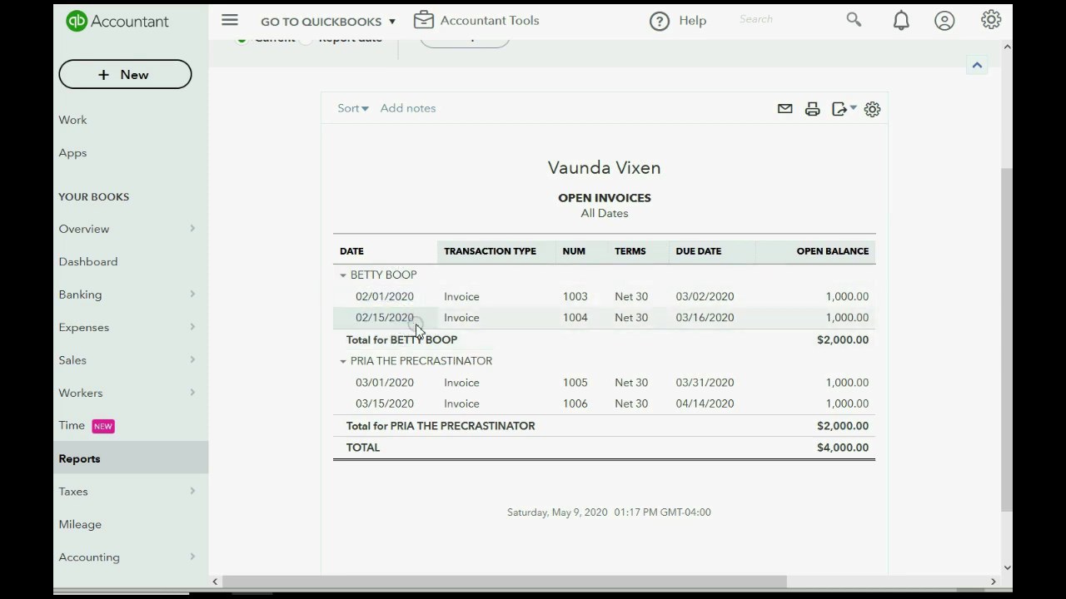
click(123, 460)
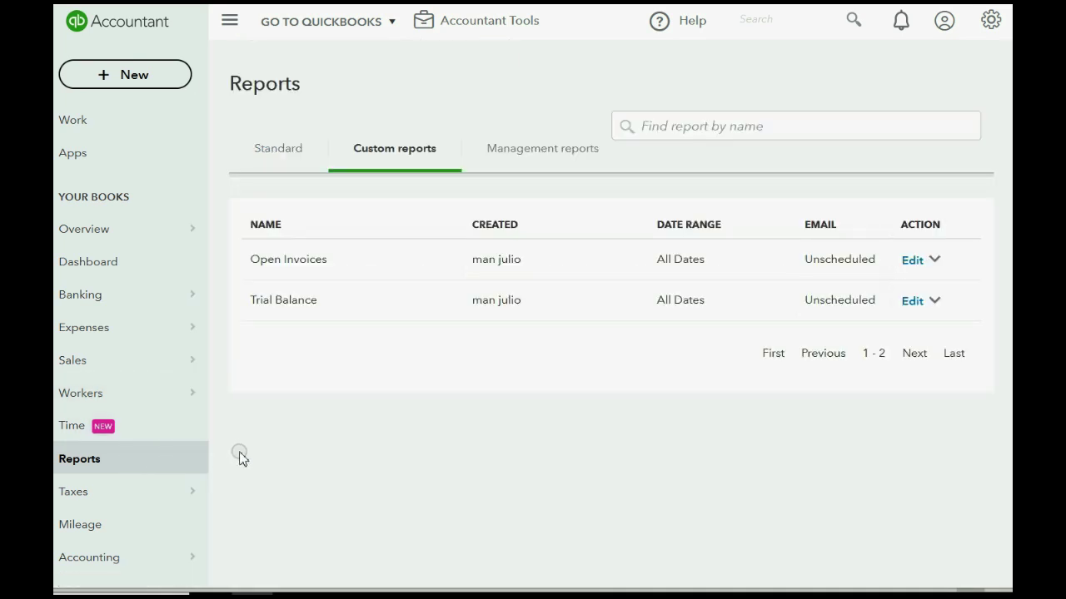
Open the Trial Balance and drill into the transactions behind the 4,000.00 Accounts Receivable balance.
click(281, 303)
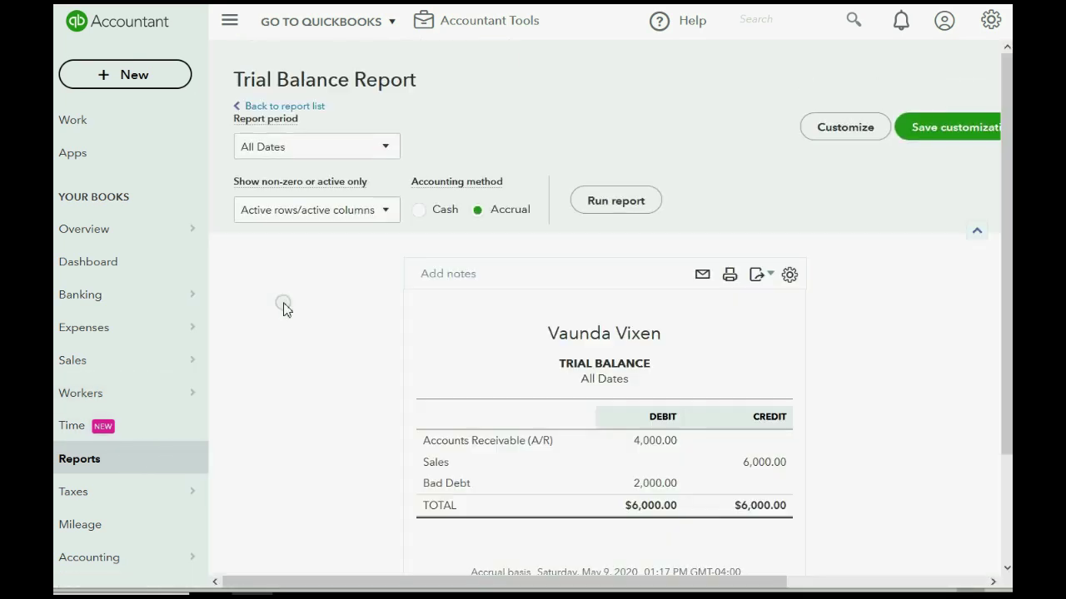
click(606, 439)
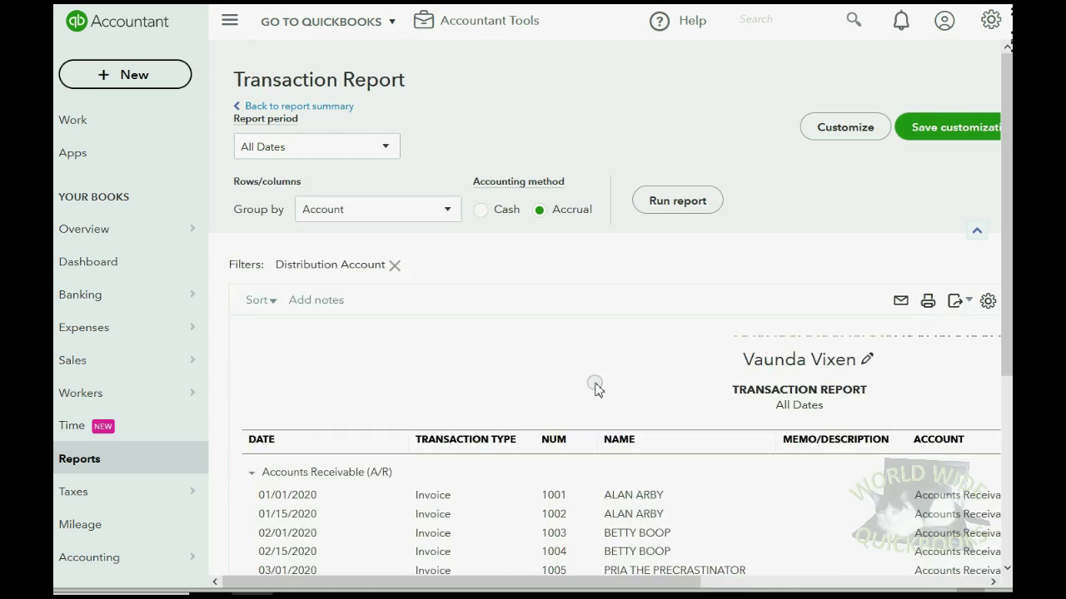
scroll(595, 385, down, 3)
scroll(595, 389, down, 1)
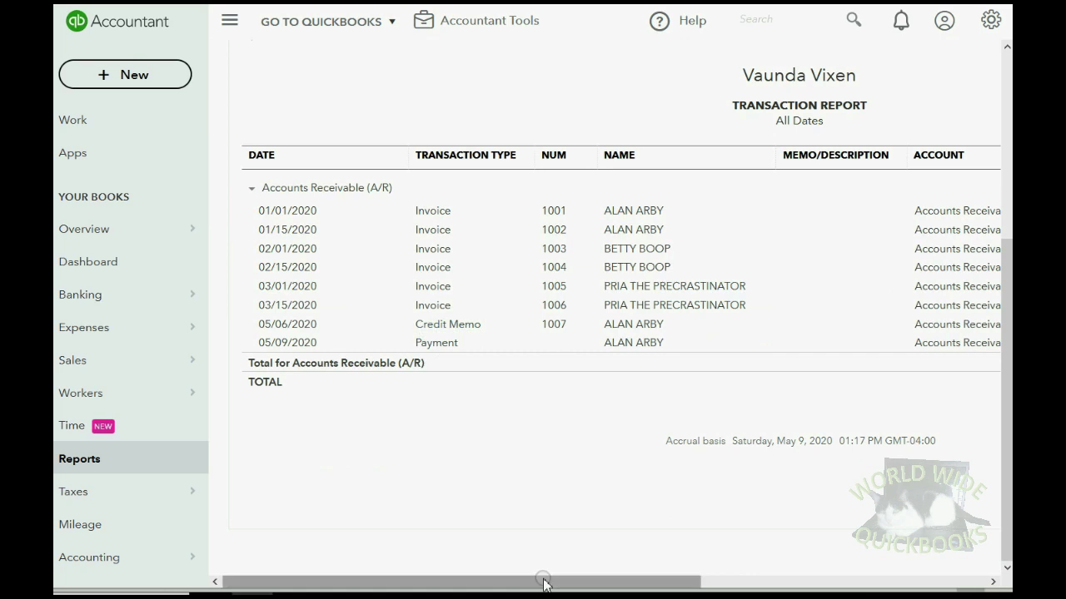
drag(542, 581, 572, 583)
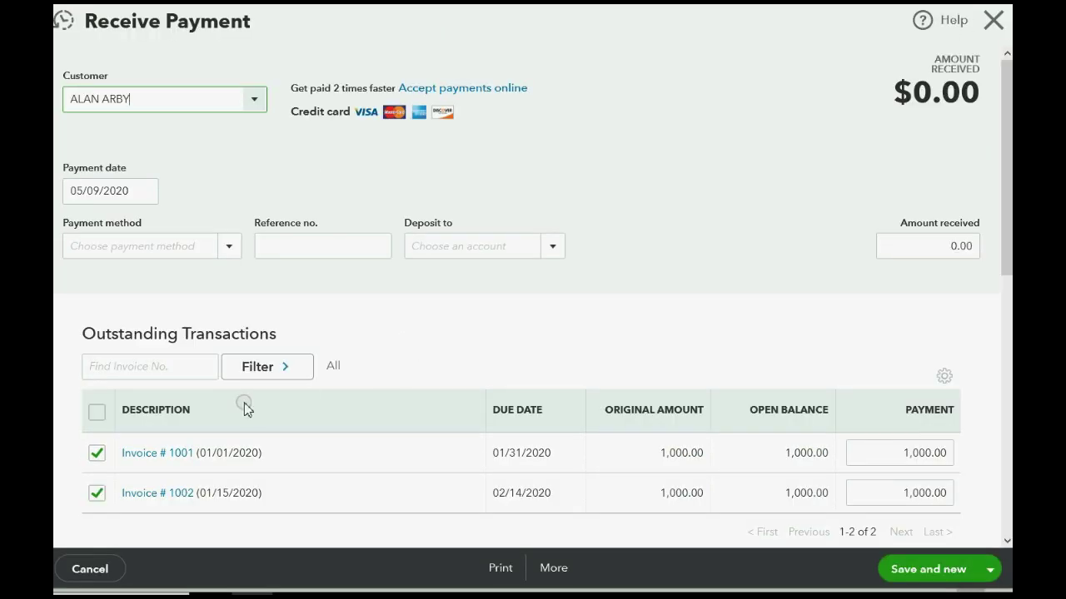
Scroll through the 05/09/2020 payment to inspect the 1,000.00 invoice applications and the Credits section.
scroll(378, 381, down, 3)
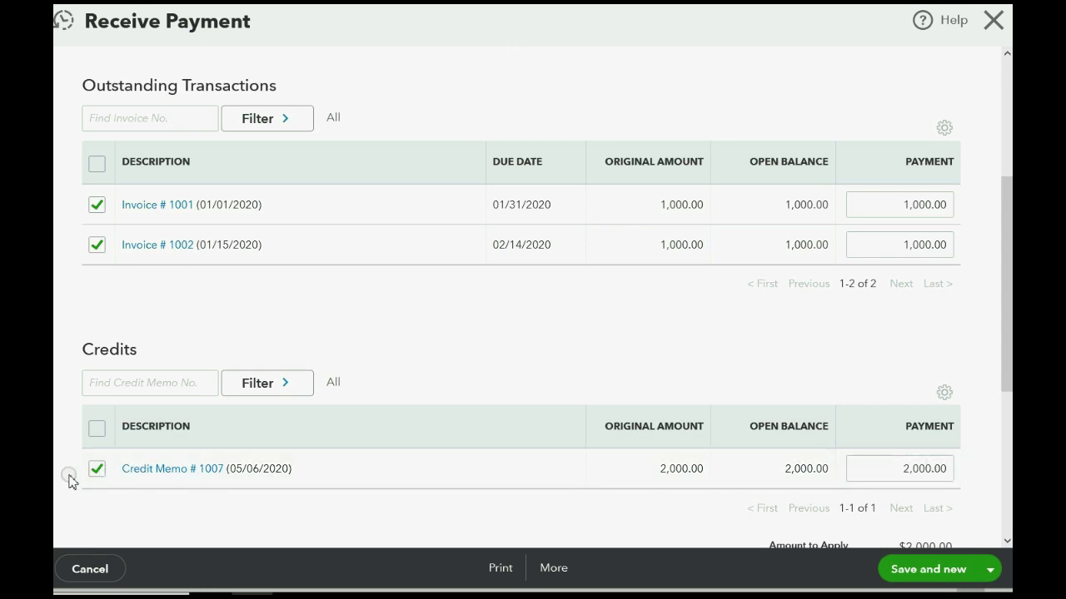
scroll(144, 364, up, 1)
scroll(143, 365, up, 1)
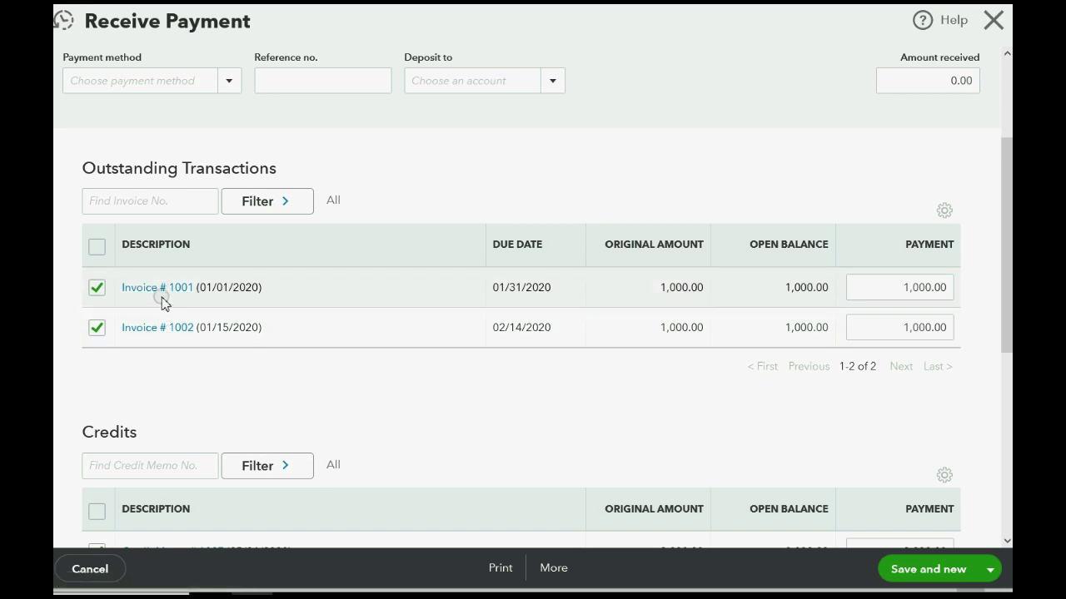
scroll(160, 309, down, 1)
scroll(162, 313, up, 3)
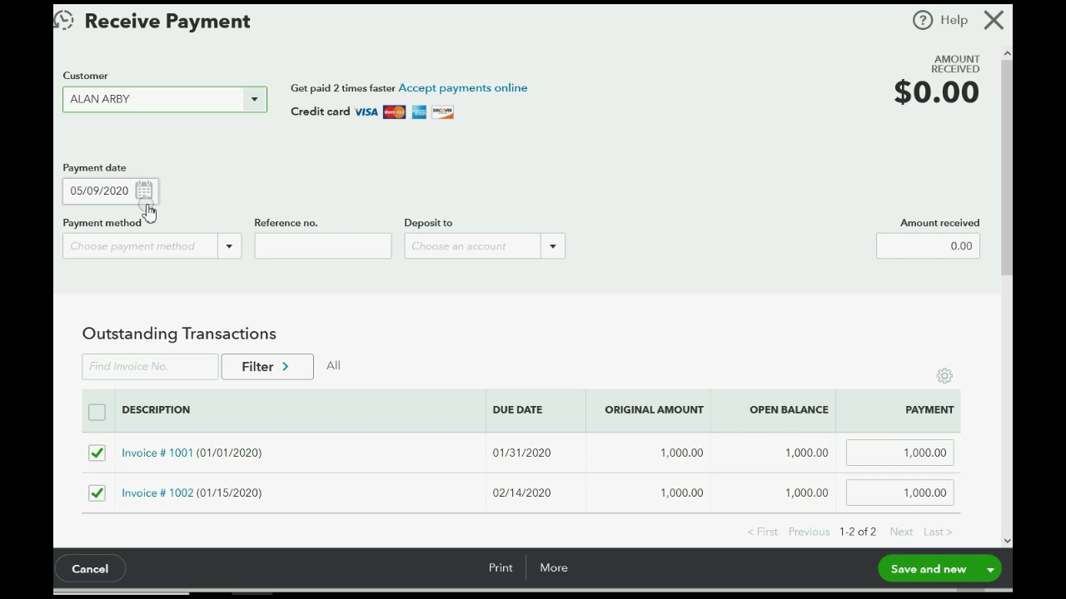
scroll(145, 206, down, 3)
scroll(148, 205, up, 1)
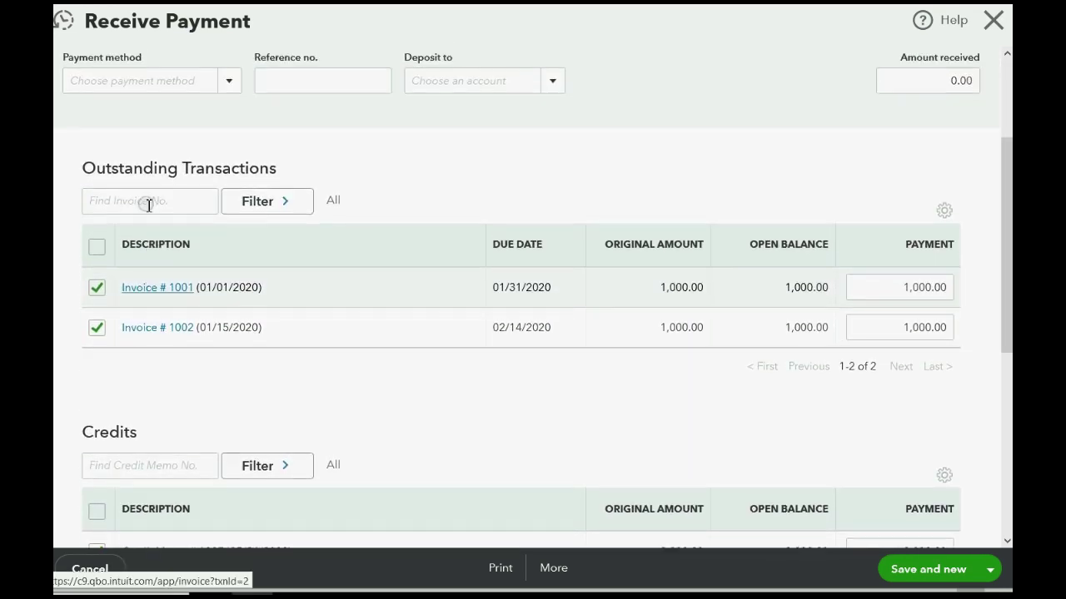